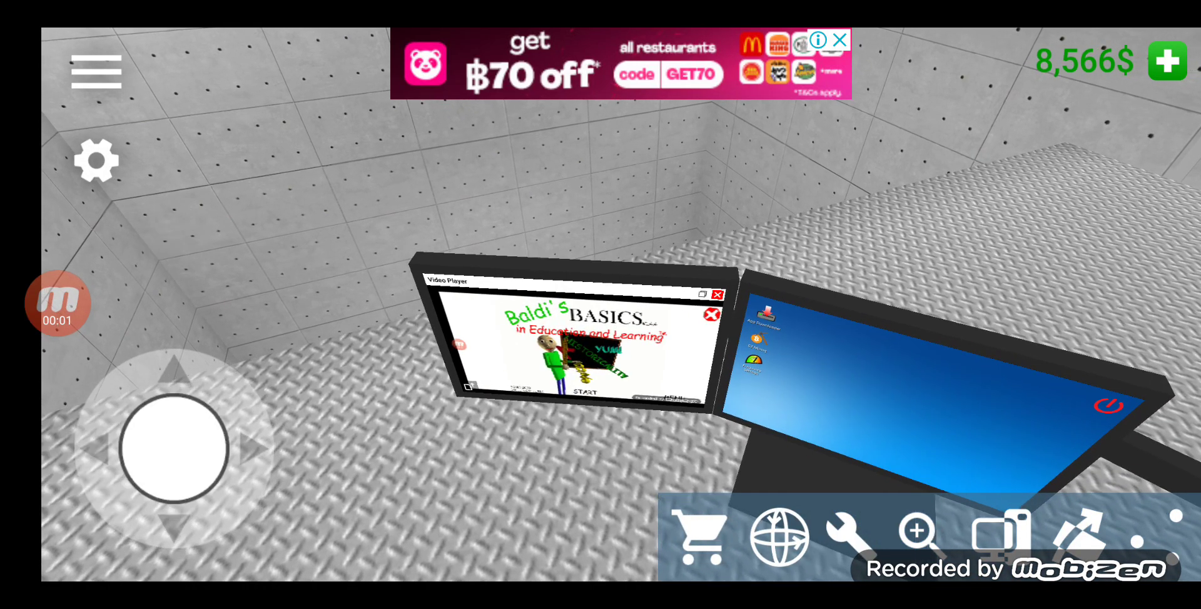
- Expand the Baldi's Basics video to fullscreen, then return to the garage view
left_click(577, 347)
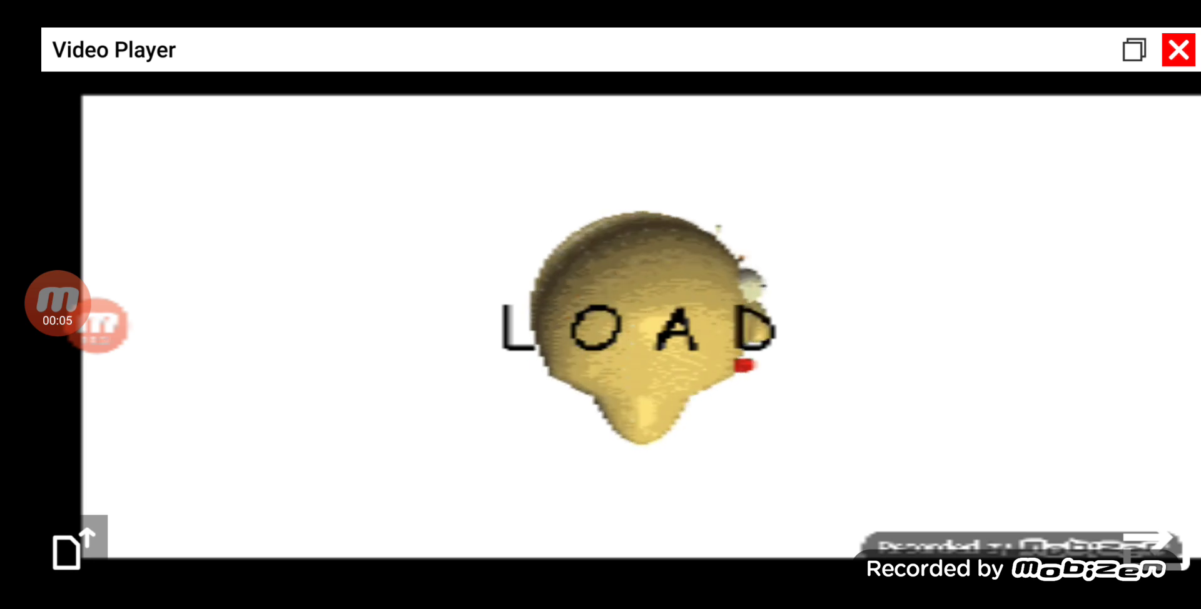
left_click(1179, 50)
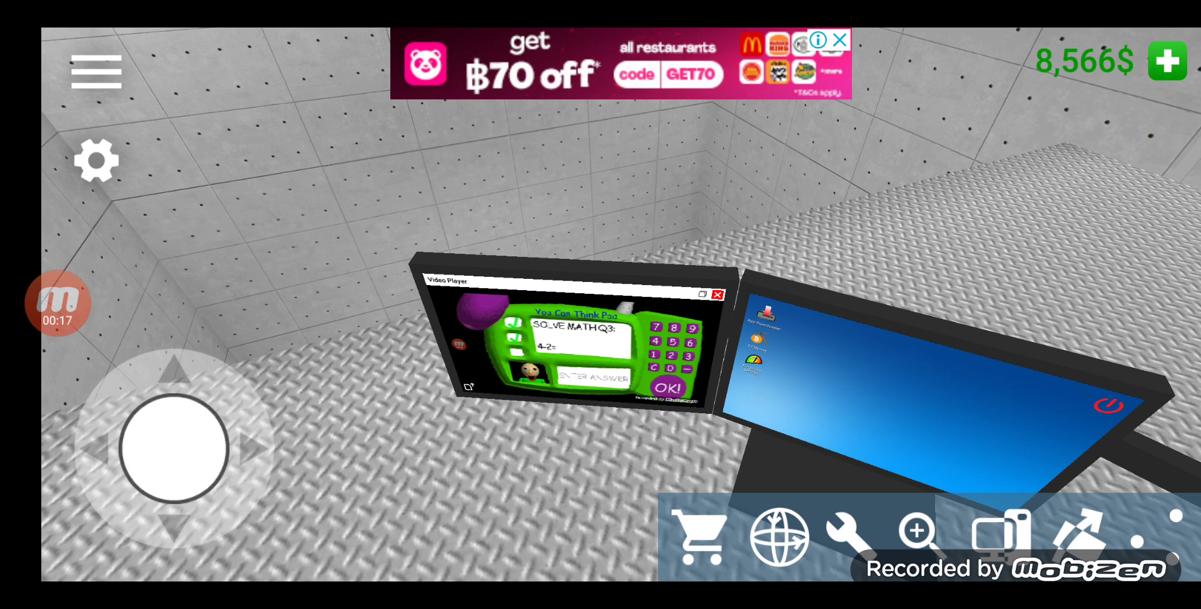
- Face the right monitor and open the mining app on its fullscreen desktop
left_click_drag(601, 422, 470, 282)
left_click_drag(601, 375, 525, 374)
left_click(986, 356)
left_click(94, 183)
- Switch the miner to Cash, start mining, and return to the garage view
left_click(620, 305)
left_click(488, 305)
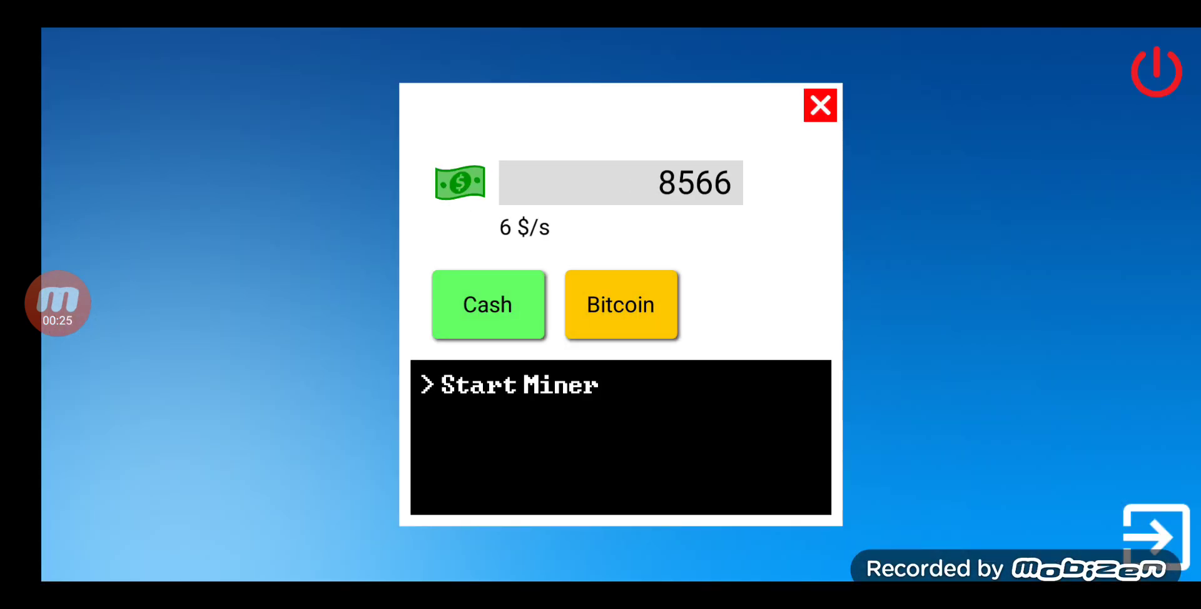
left_click(520, 385)
left_click(820, 105)
left_click_drag(601, 328, 525, 309)
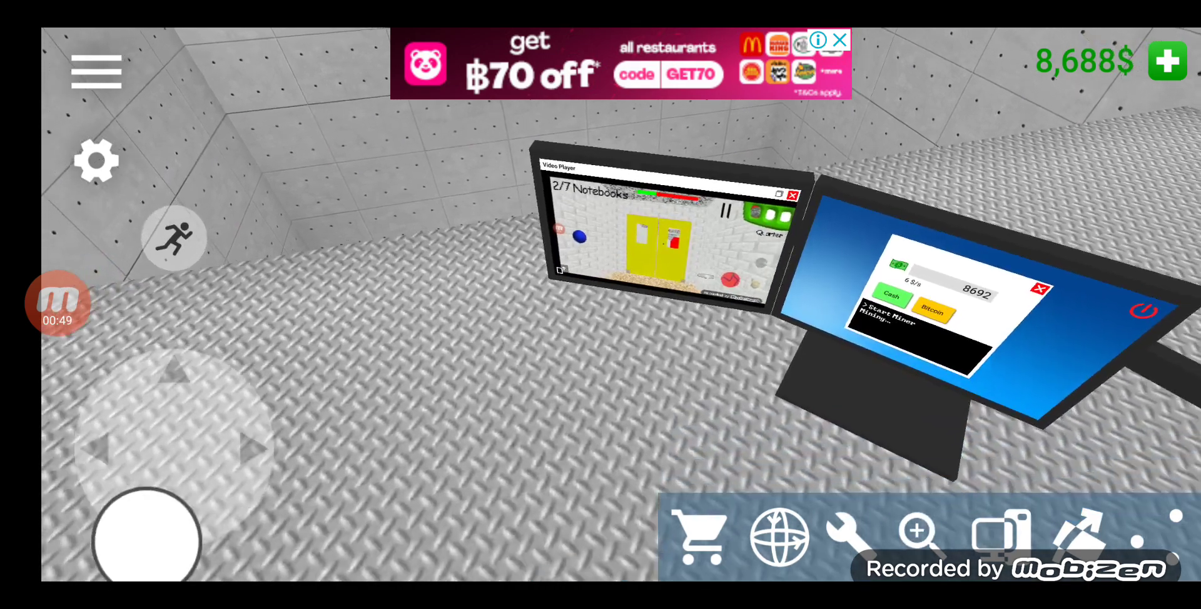
- Walk across the garage to the red flash drive on the floor
mouse_move(174, 448)
left_mouse_down()
mouse_move(167, 534)
mouse_move(269, 422)
mouse_move(88, 412)
mouse_move(141, 356)
left_mouse_up()
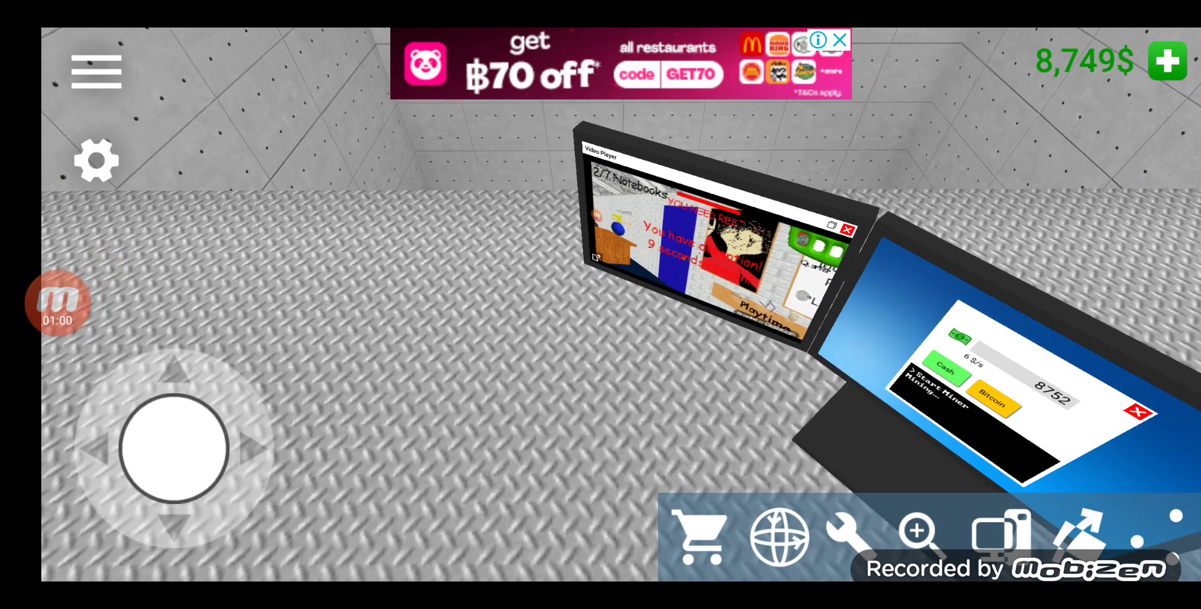
mouse_move(174, 448)
left_mouse_down()
mouse_move(159, 384)
mouse_move(174, 448)
left_mouse_up()
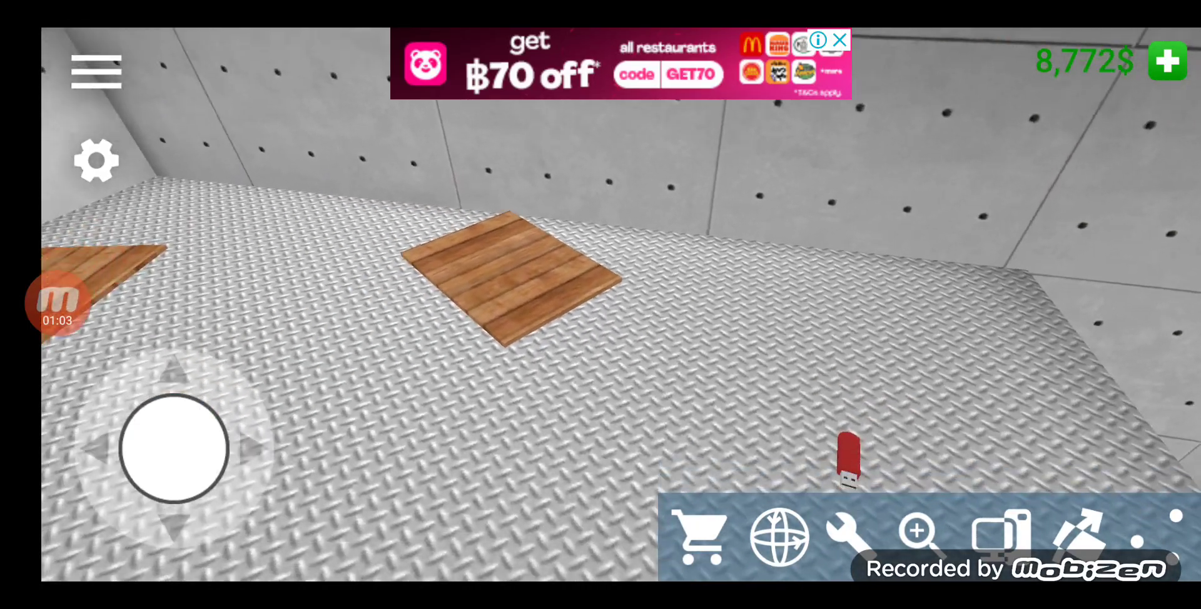
- Grab the 16GB PCOS Installer flash drive and carry it around both PC cases
left_click_drag(845, 328, 563, 328)
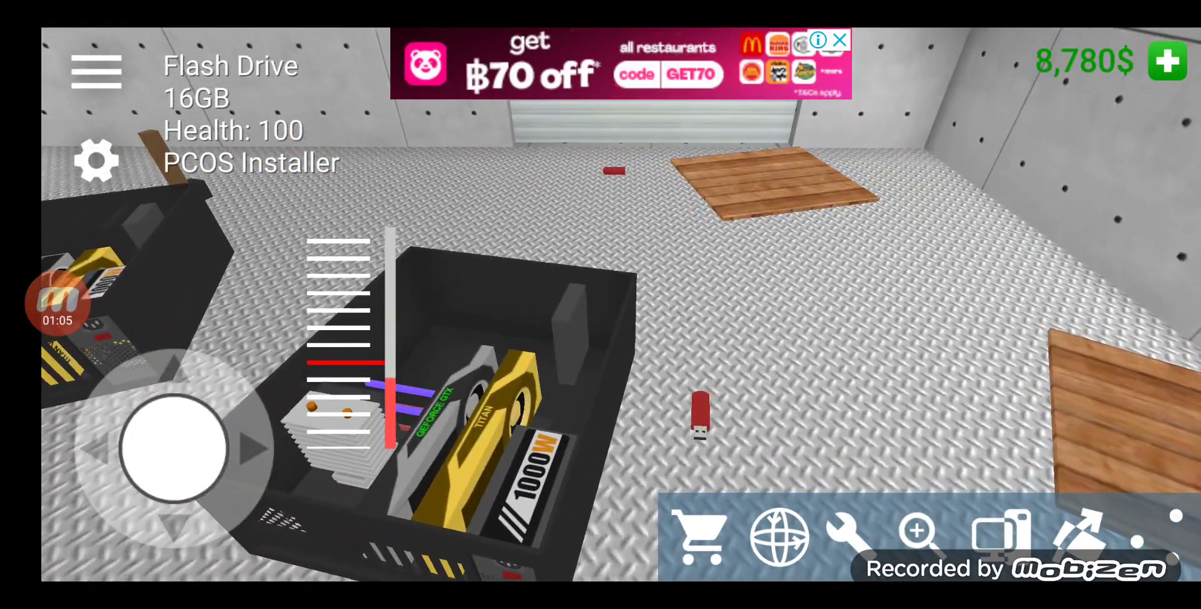
left_click_drag(174, 448, 174, 487)
left_click_drag(845, 328, 610, 281)
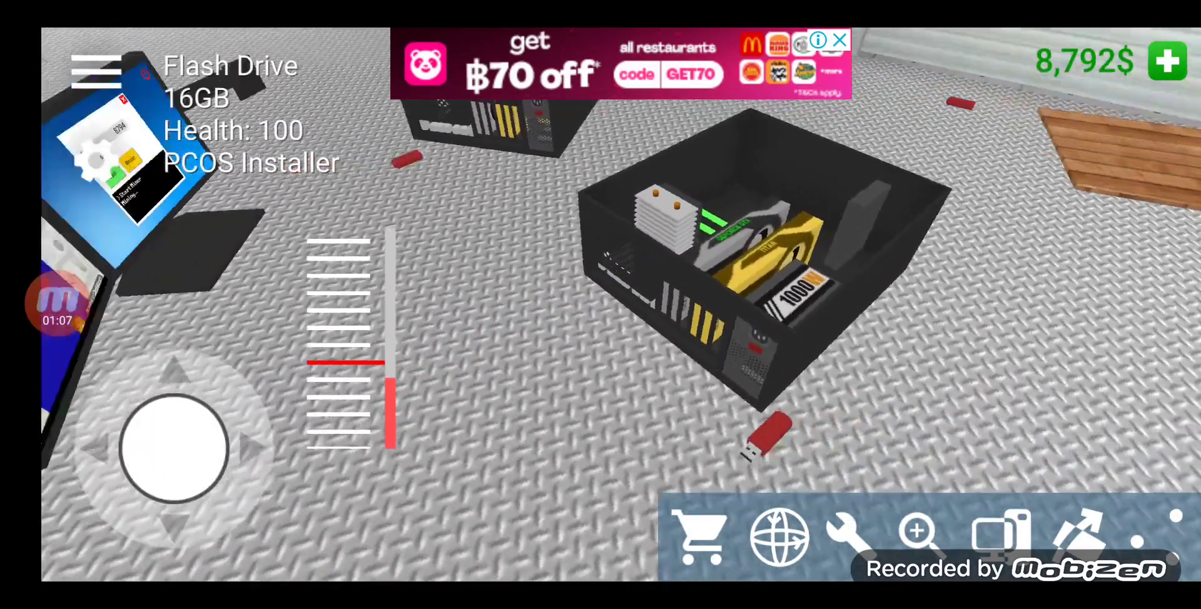
left_click_drag(844, 281, 657, 375)
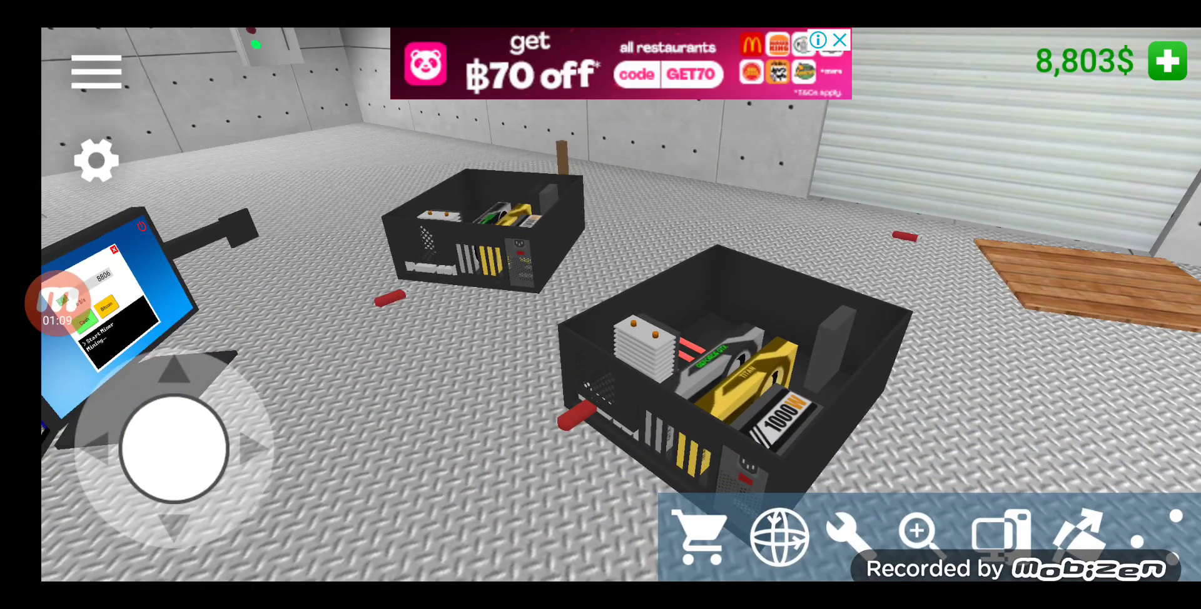
left_click_drag(845, 328, 657, 281)
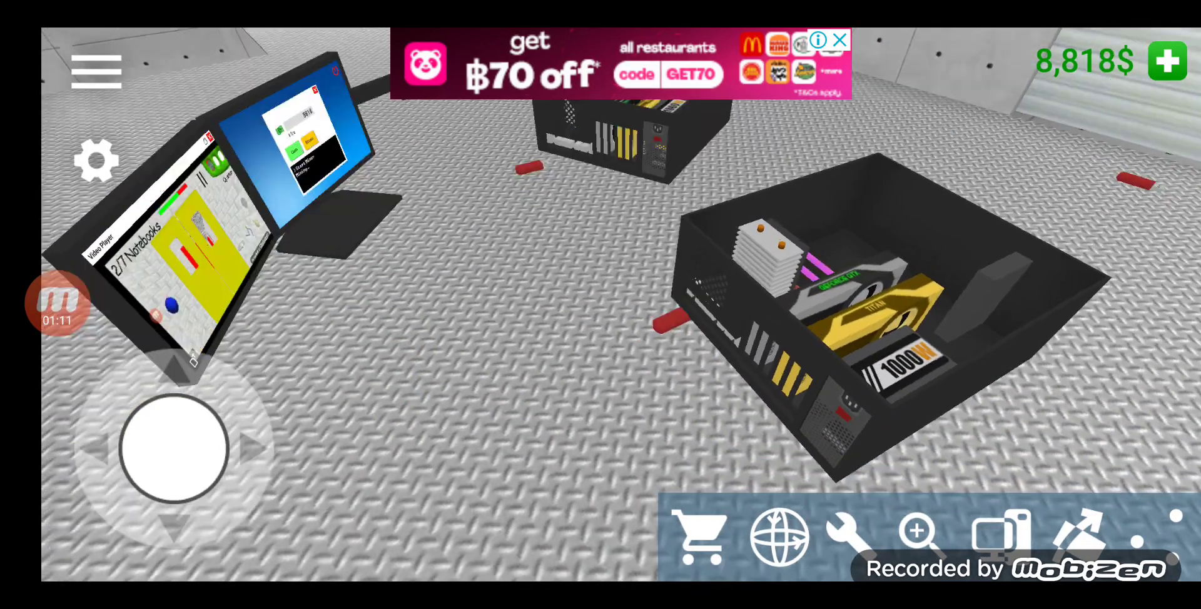
left_click_drag(750, 328, 563, 281)
left_click(338, 337)
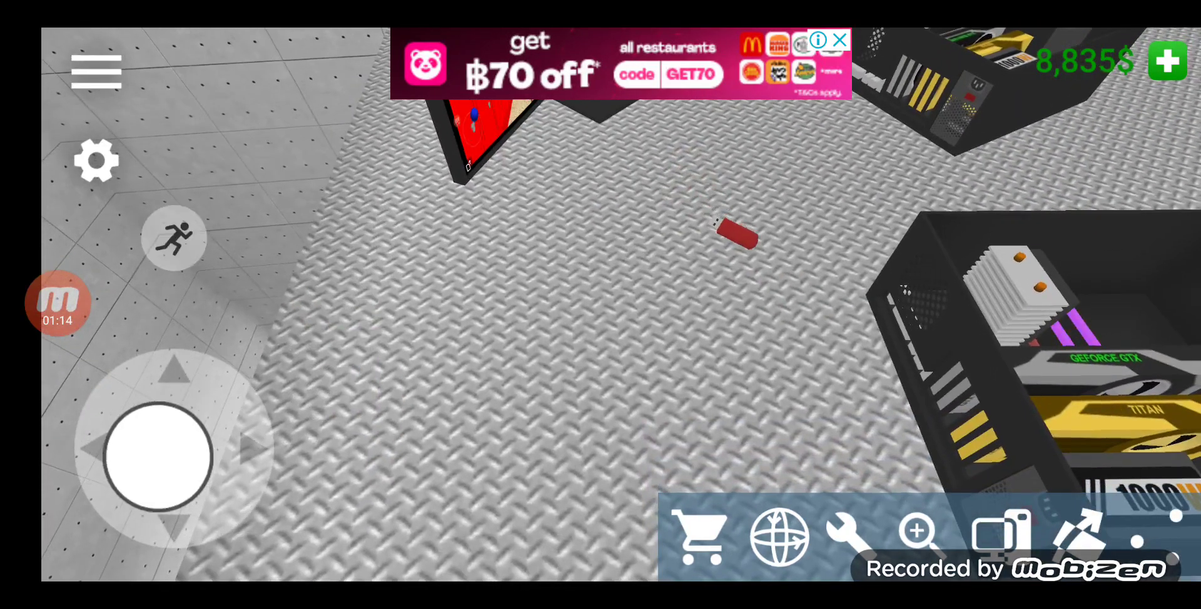
- Drop the flash drive and walk back to face the dual monitors
left_click_drag(174, 448, 174, 356)
left_click_drag(174, 448, 174, 374)
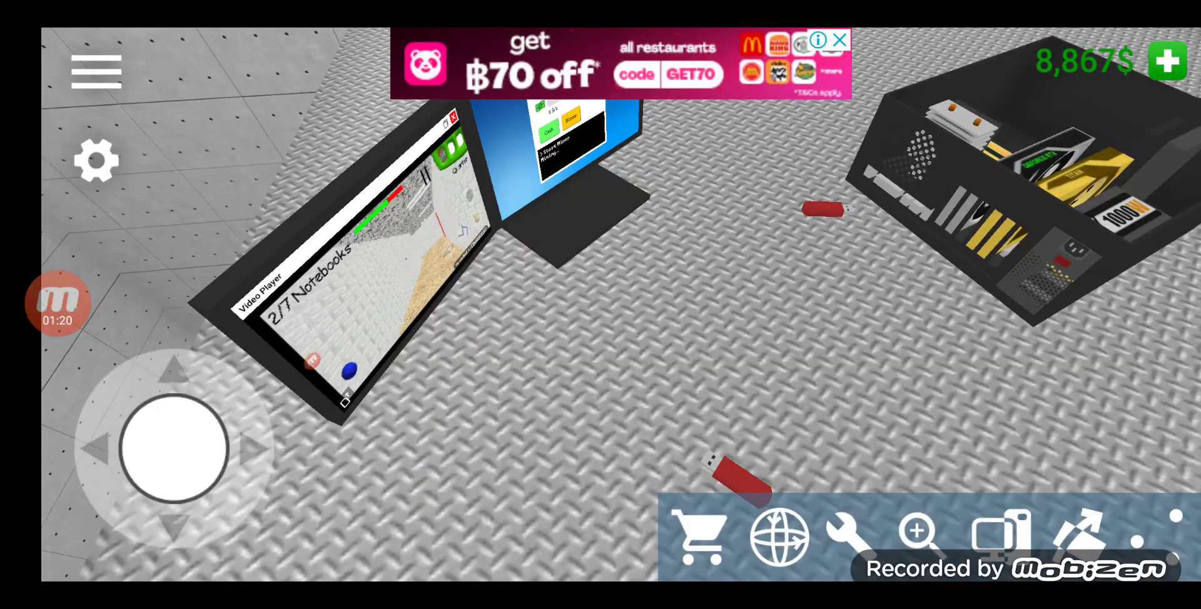
left_click_drag(174, 448, 188, 412)
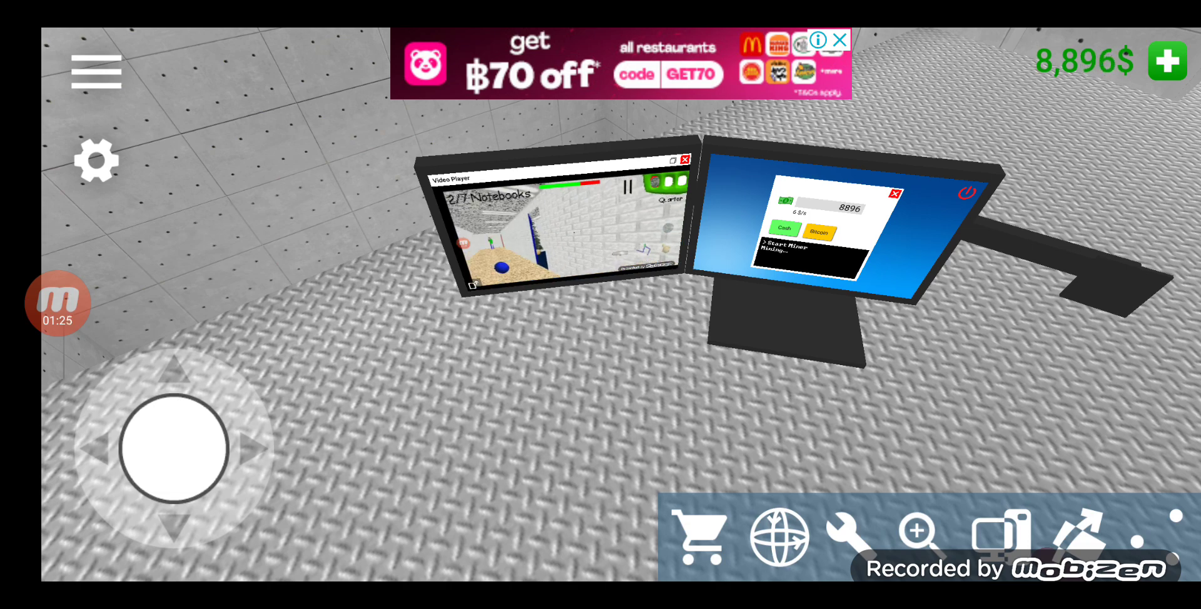
- Approach the monitors, then wander over to look down into the pit
left_click_drag(174, 448, 174, 413)
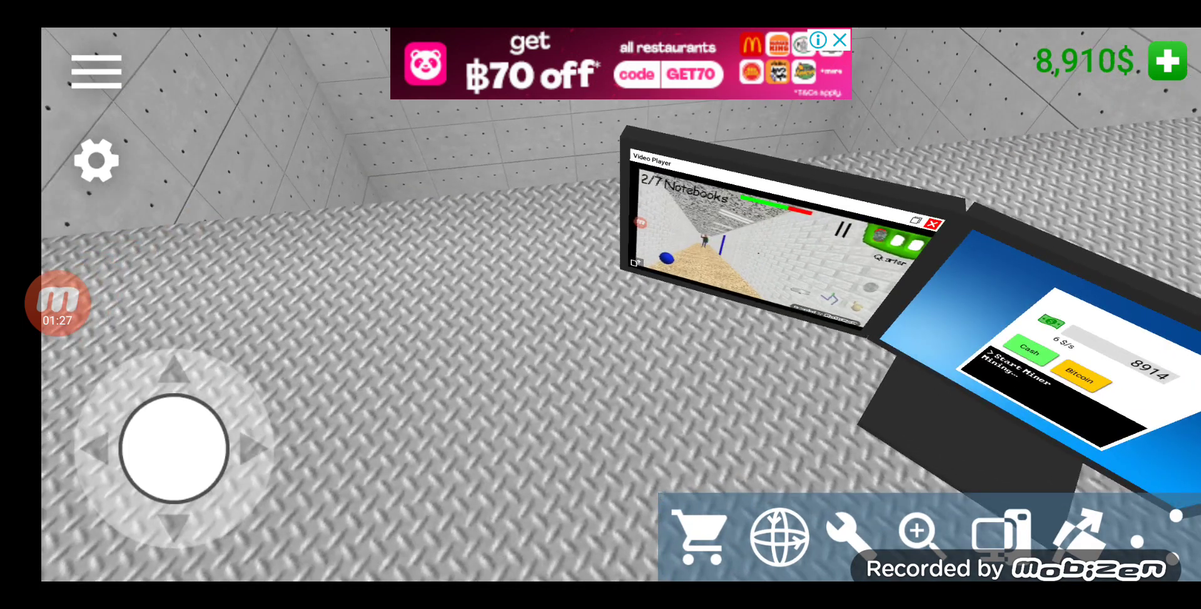
left_click_drag(600, 375, 657, 310)
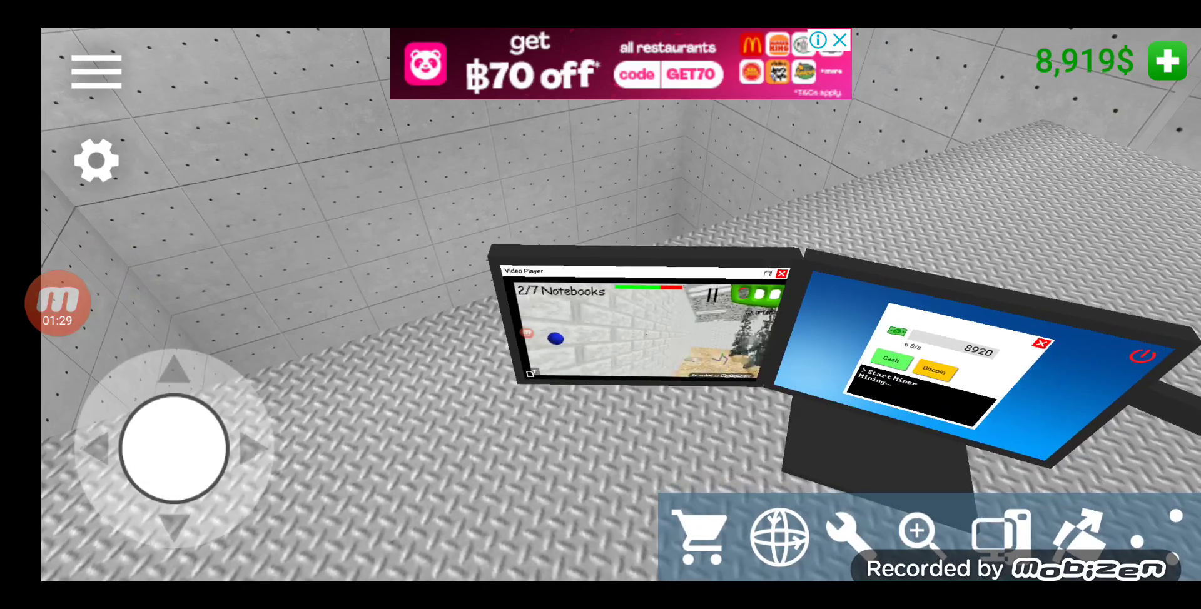
left_click_drag(657, 282, 798, 422)
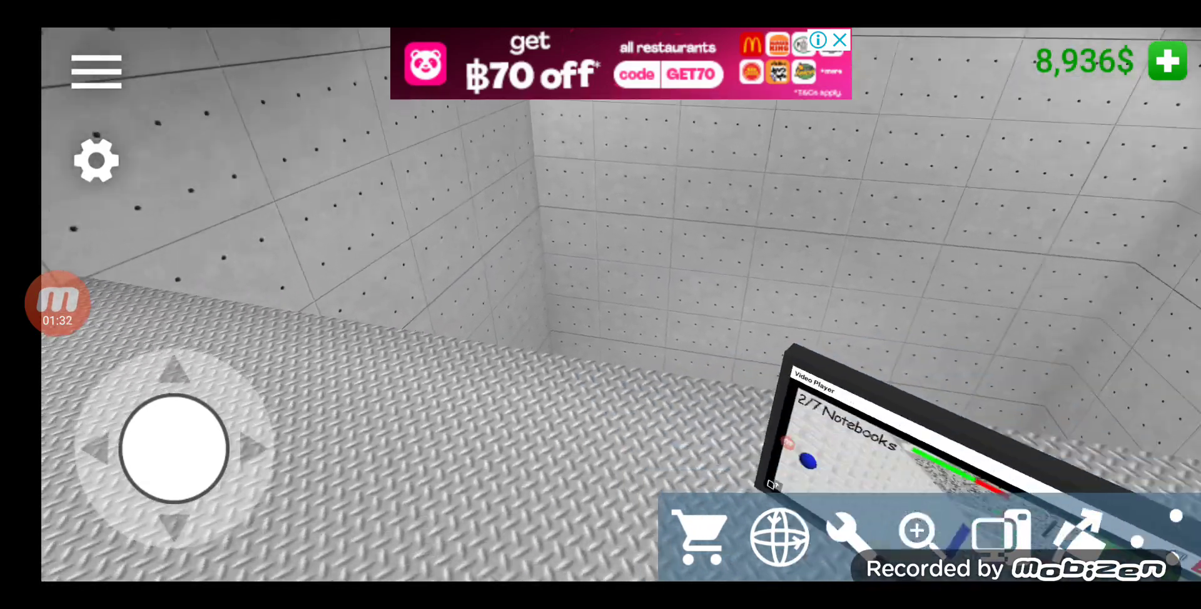
left_click_drag(174, 448, 136, 356)
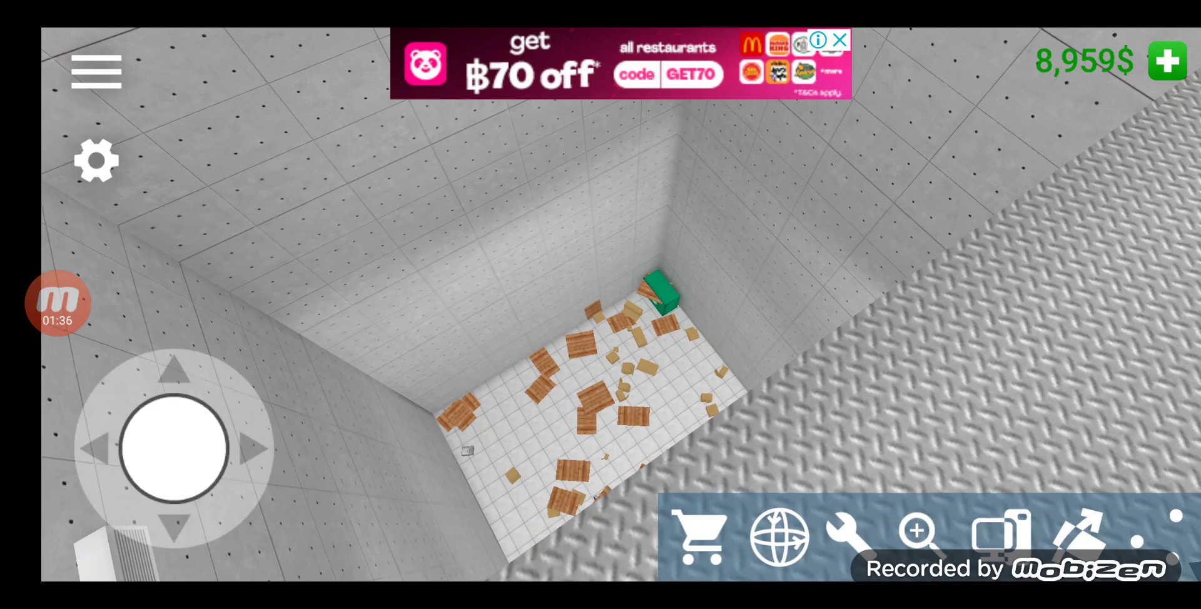
left_click_drag(751, 282, 610, 394)
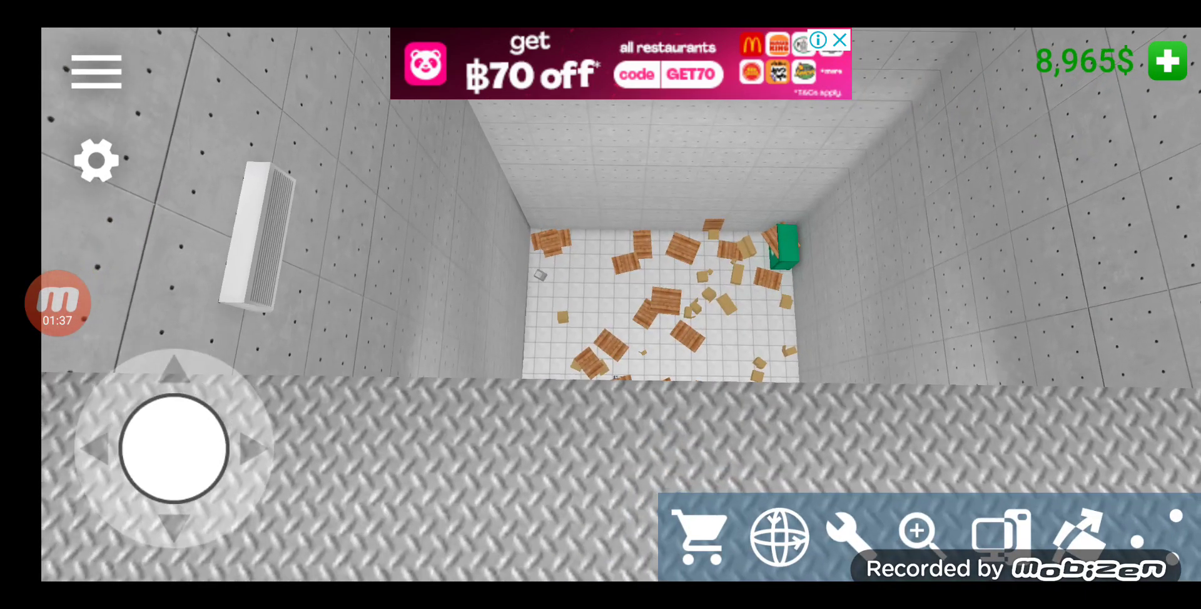
left_click_drag(750, 282, 469, 282)
left_click_drag(173, 448, 174, 352)
- Look over the wall and ceiling trusses, then walk back to the monitor desk
left_click_drag(751, 281, 470, 421)
left_click_drag(751, 282, 469, 375)
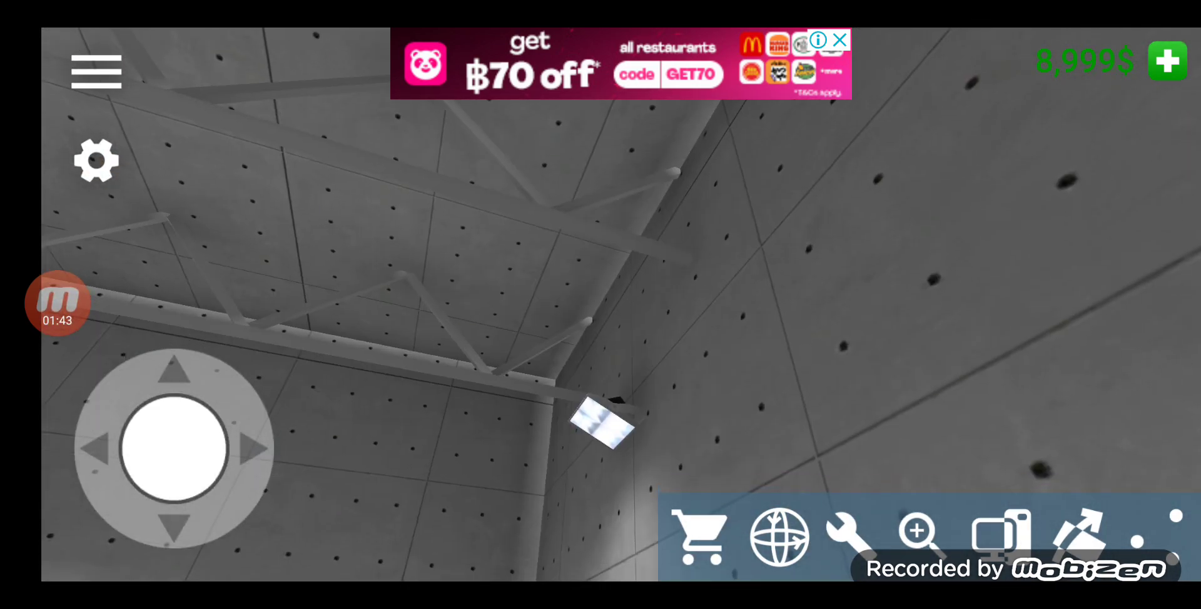
mouse_move(173, 448)
left_mouse_down()
mouse_move(255, 394)
mouse_move(174, 448)
left_mouse_up()
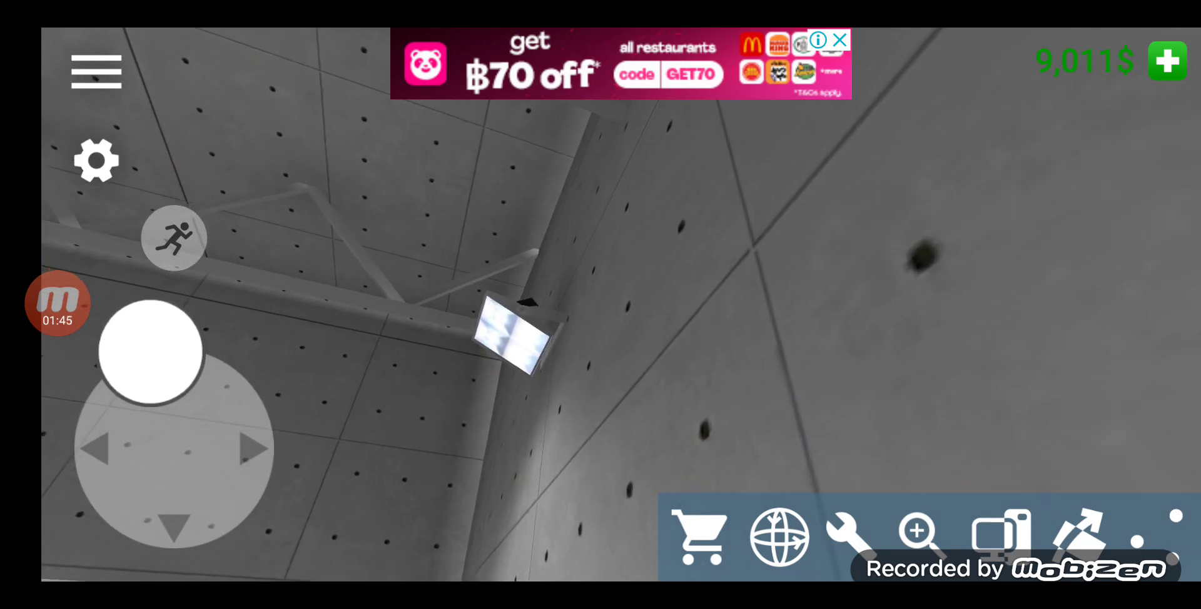
left_click_drag(750, 281, 657, 374)
mouse_move(174, 448)
left_mouse_down()
mouse_move(150, 374)
mouse_move(193, 506)
left_mouse_up()
left_click_drag(751, 188, 657, 422)
mouse_move(193, 506)
left_mouse_down()
mouse_move(127, 361)
mouse_move(140, 403)
left_mouse_up()
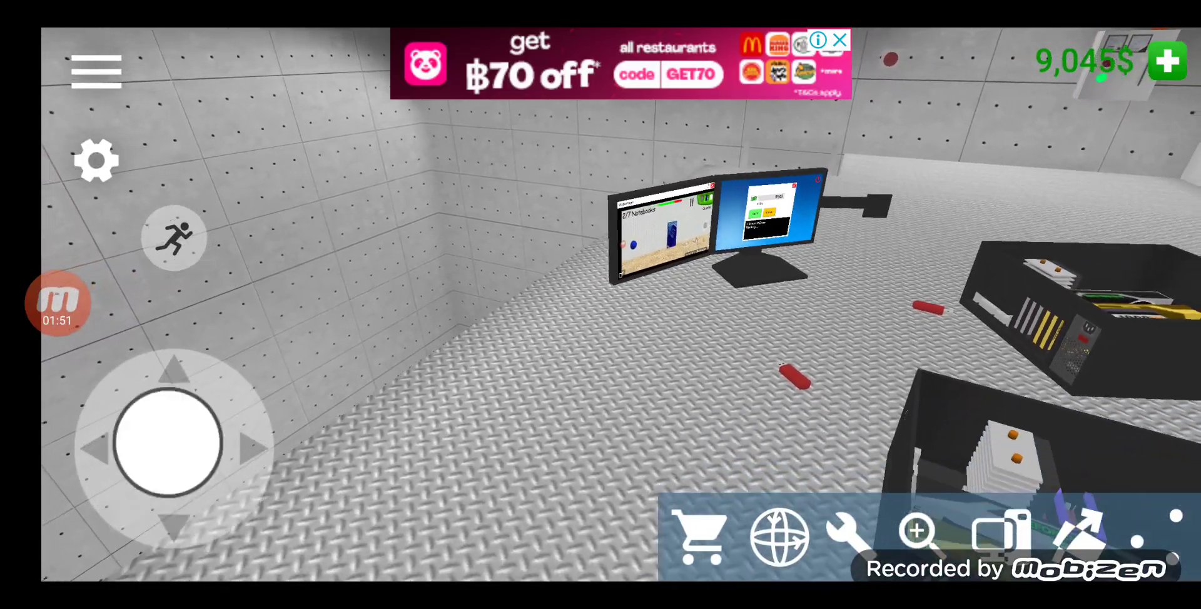
- Check the miner on the computer screen, close it, and step away from the desk
left_click(713, 226)
left_click(821, 105)
mouse_move(174, 436)
left_mouse_down()
mouse_move(155, 540)
mouse_move(197, 352)
mouse_move(183, 347)
mouse_move(239, 418)
mouse_move(145, 525)
mouse_move(155, 352)
mouse_move(174, 441)
left_mouse_up()
- Pick up the flash drive from the floor and plug it into the PC case
mouse_move(657, 328)
left_mouse_down()
mouse_move(469, 188)
mouse_move(376, 140)
left_mouse_up()
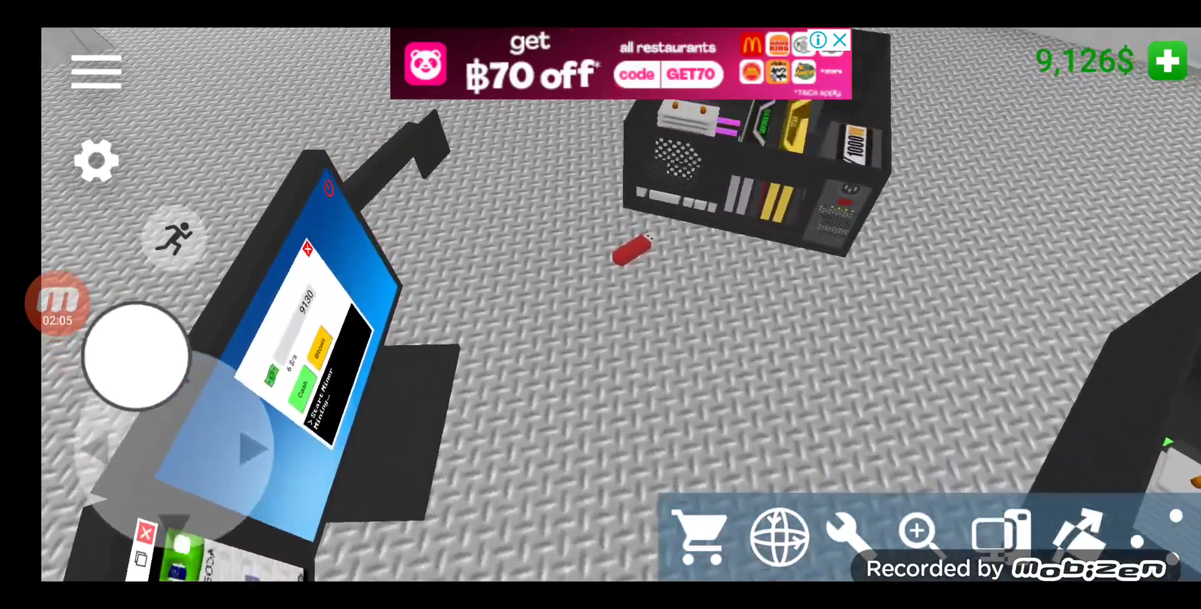
left_click(678, 330)
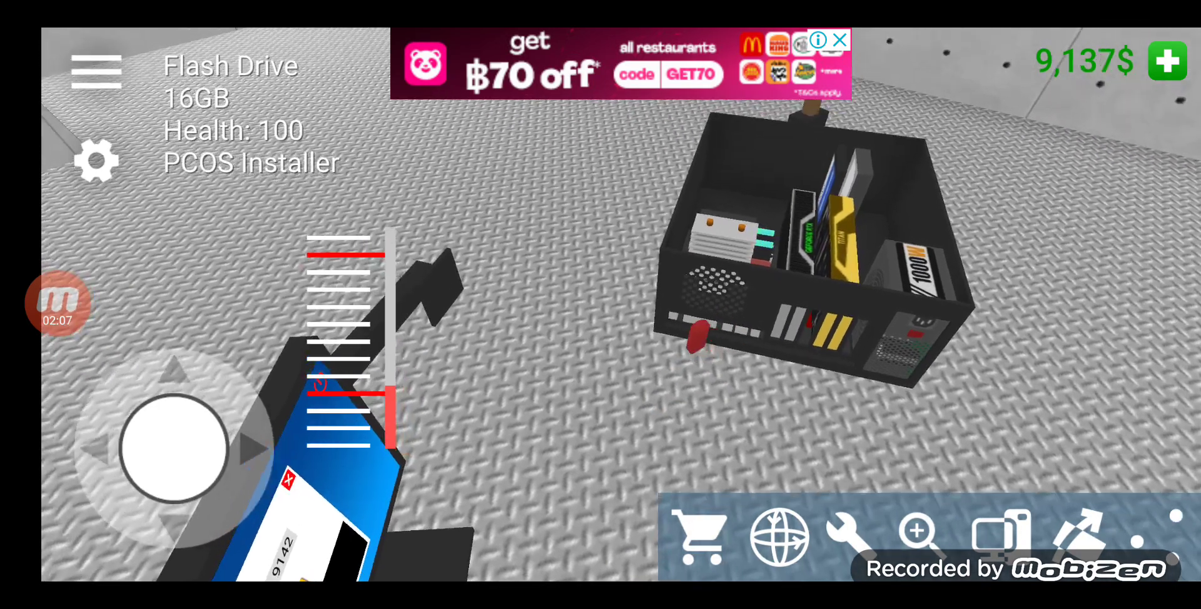
left_click(676, 282)
- Walk around the PC case and back toward the monitors
left_click_drag(174, 446, 216, 525)
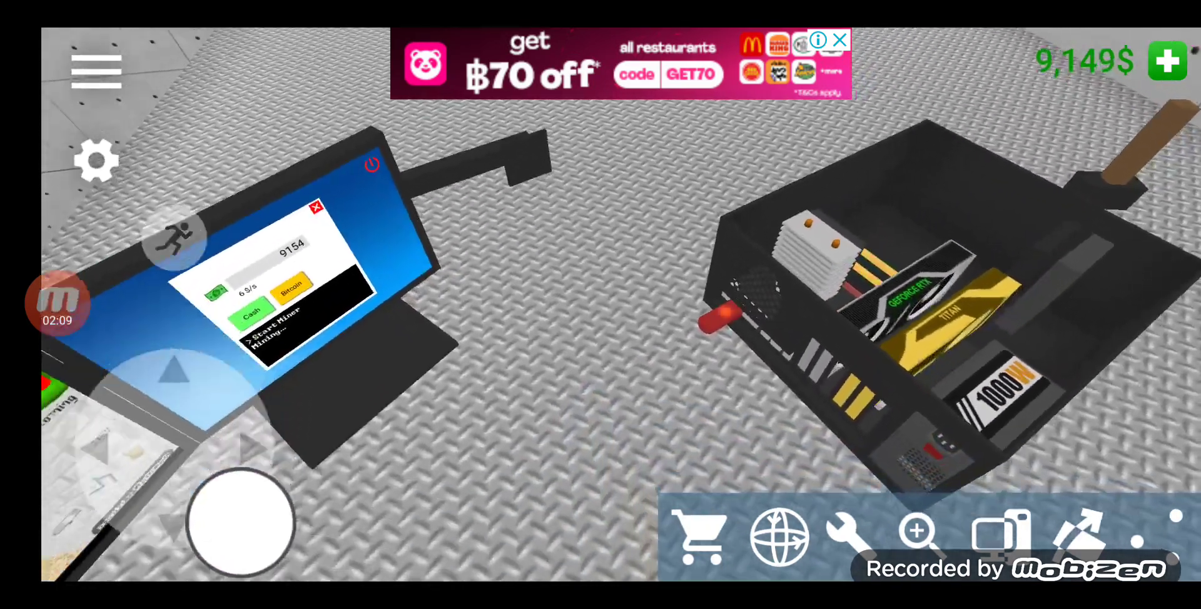
left_click_drag(657, 328, 610, 187)
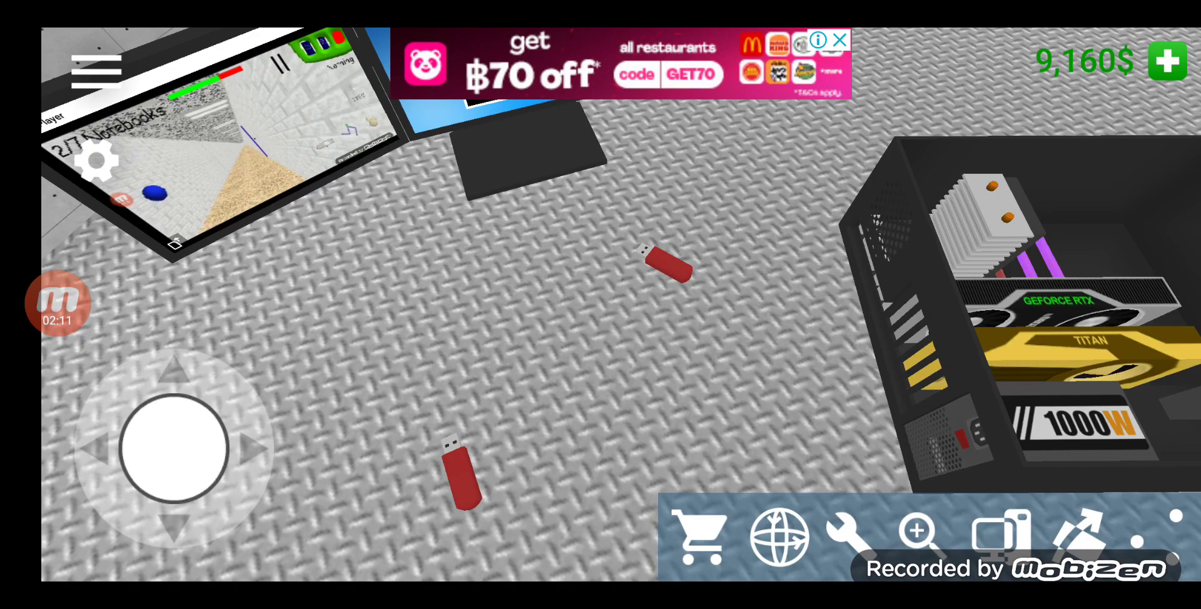
left_click_drag(610, 282, 657, 422)
left_click_drag(174, 445, 169, 403)
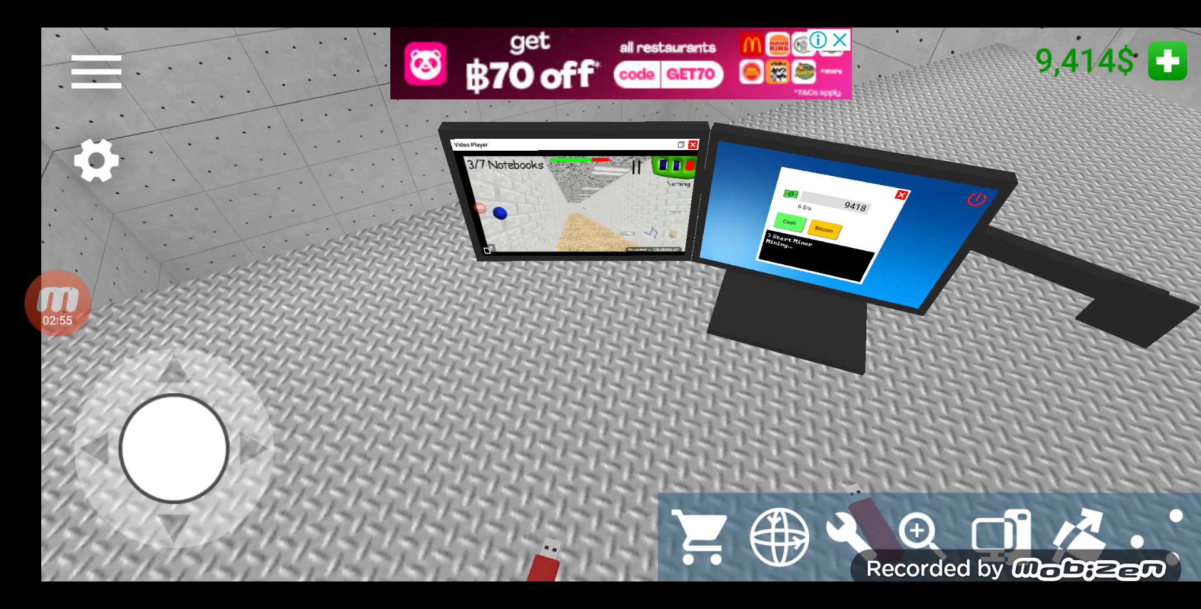
mouse_move(600, 393)
left_mouse_down()
mouse_move(564, 375)
mouse_move(619, 403)
mouse_move(582, 384)
mouse_move(601, 399)
left_mouse_up()
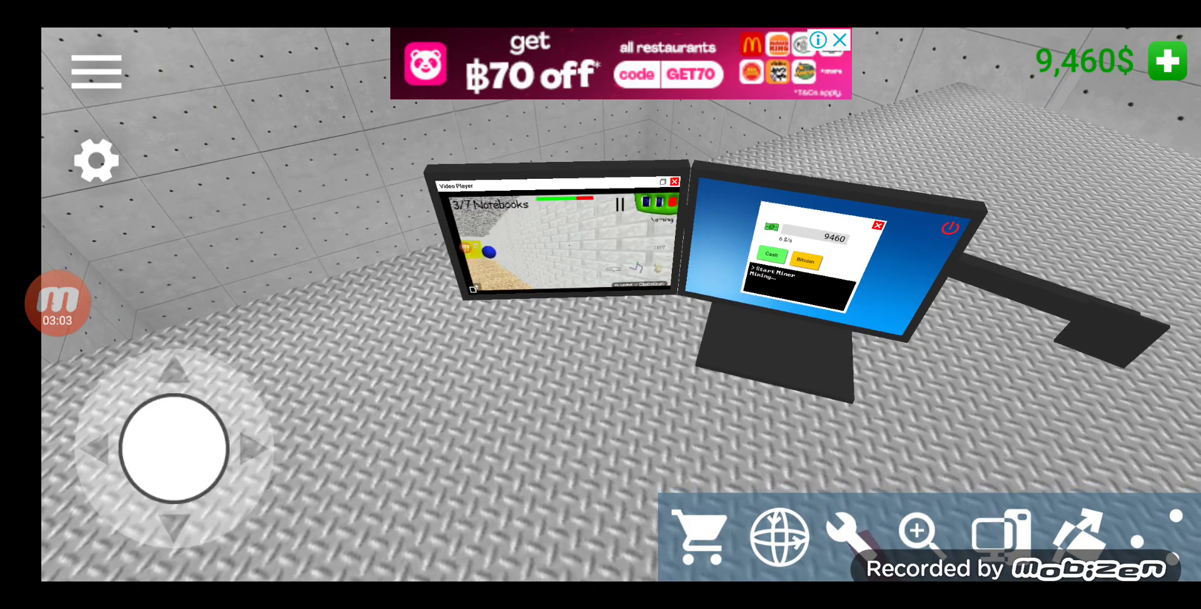
mouse_move(600, 403)
left_mouse_down()
mouse_move(592, 365)
mouse_move(619, 384)
mouse_move(601, 403)
left_mouse_up()
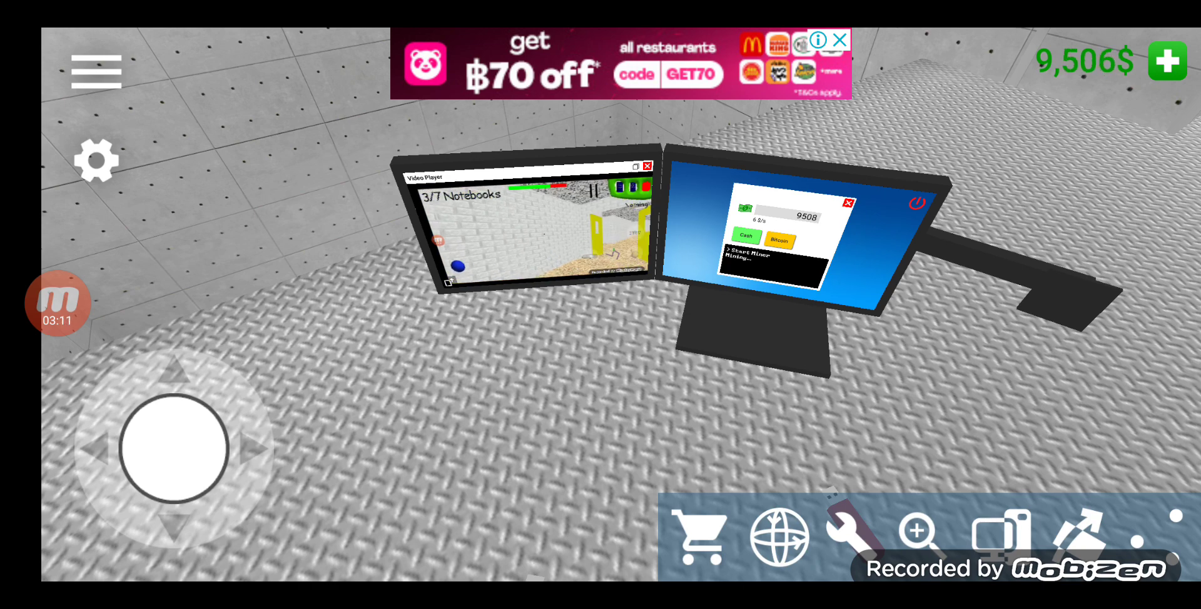
mouse_move(601, 393)
left_mouse_down()
mouse_move(573, 380)
mouse_move(582, 403)
left_mouse_up()
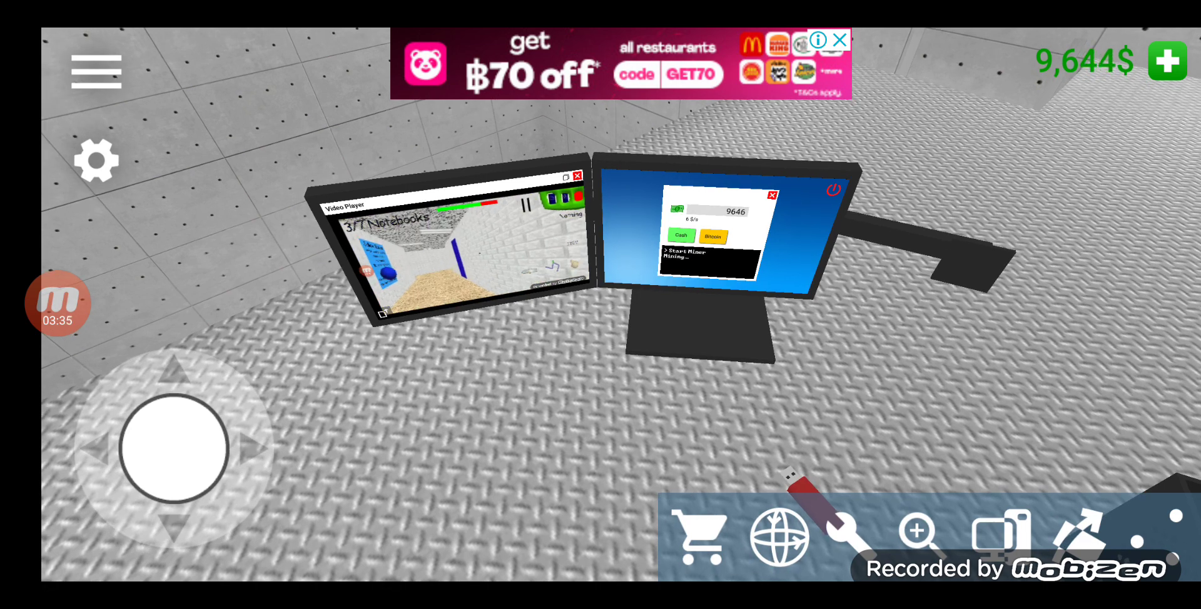
left_click_drag(174, 450, 111, 523)
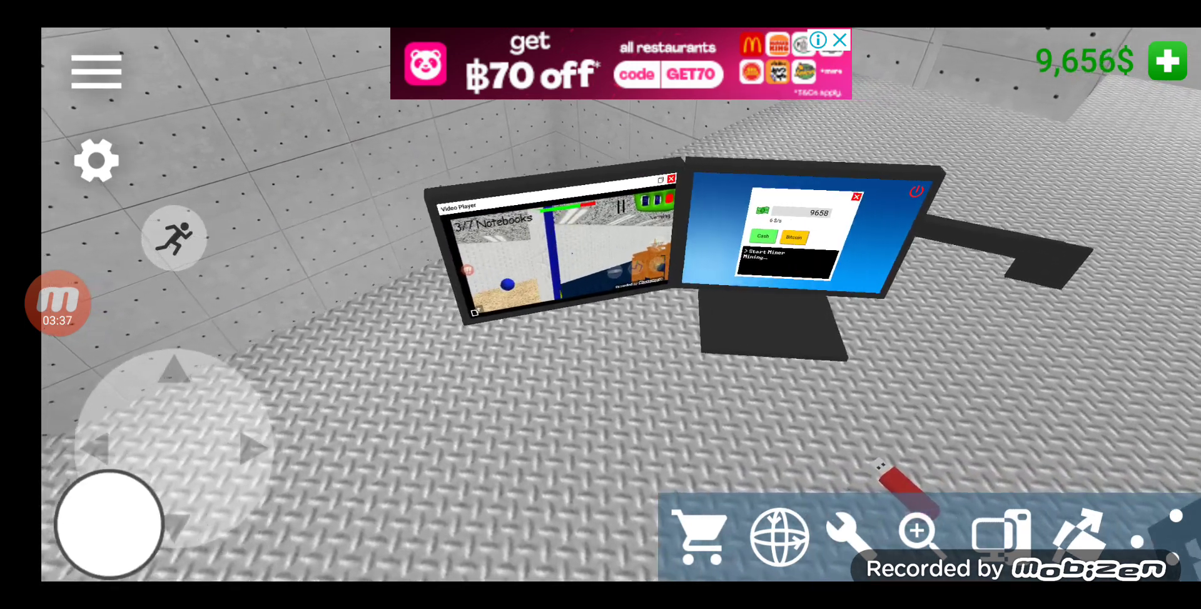
mouse_move(111, 523)
left_mouse_down()
mouse_move(233, 370)
mouse_move(174, 450)
left_mouse_up()
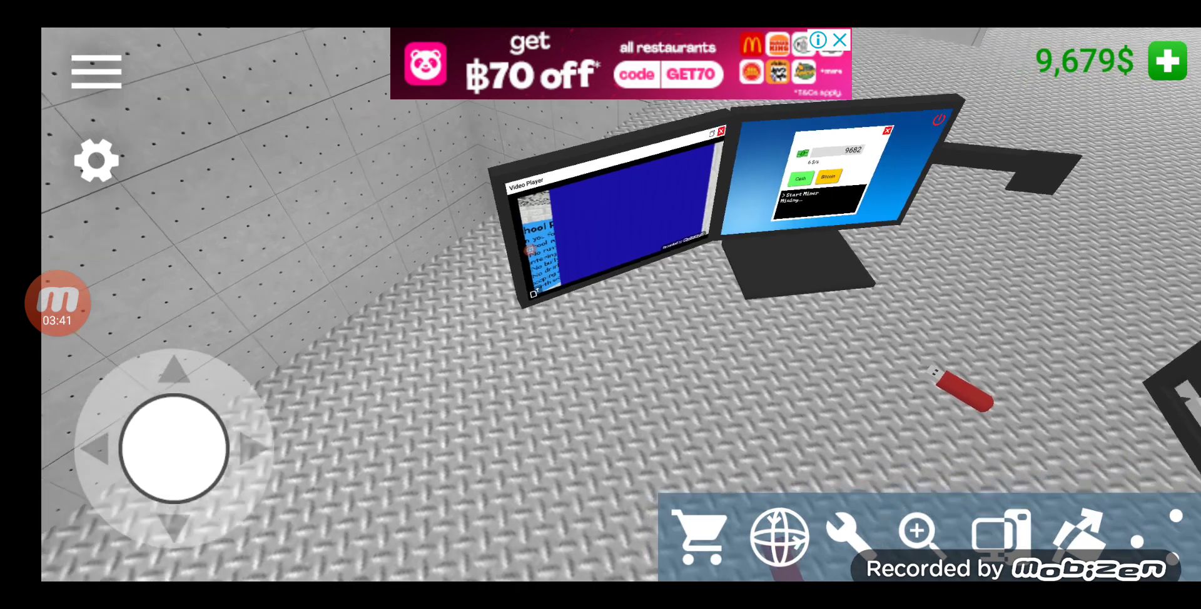
left_click_drag(657, 328, 657, 282)
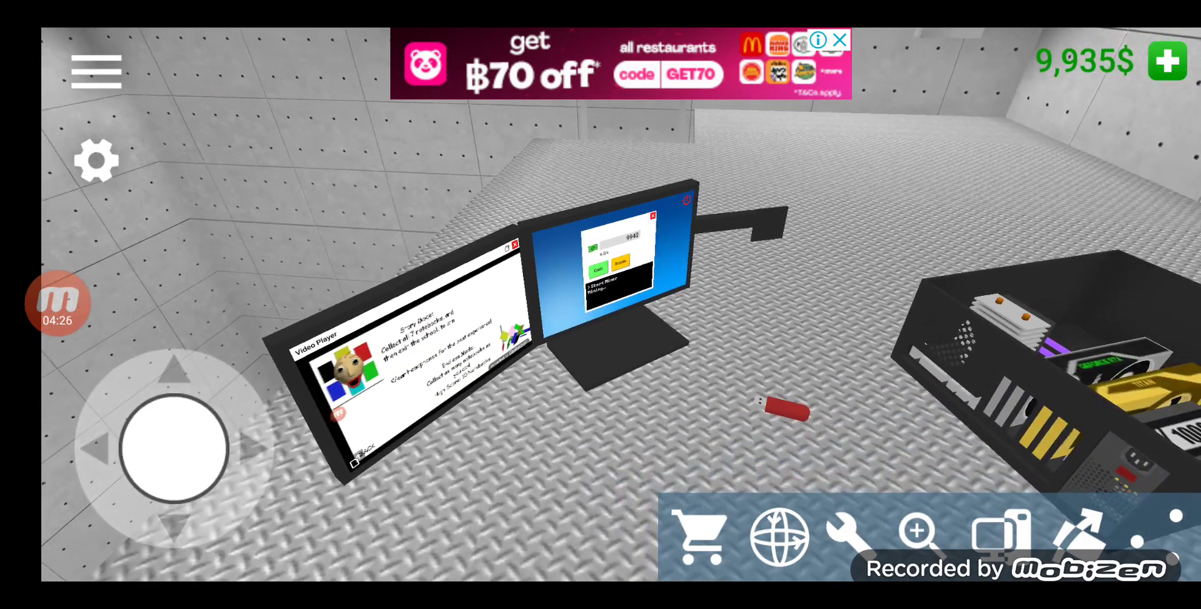
- Turn toward the computer case, then tilt the view up toward the monitors
mouse_move(174, 441)
left_mouse_down()
mouse_move(267, 417)
mouse_move(174, 440)
mouse_move(263, 403)
mouse_move(174, 440)
mouse_move(268, 455)
left_mouse_up()
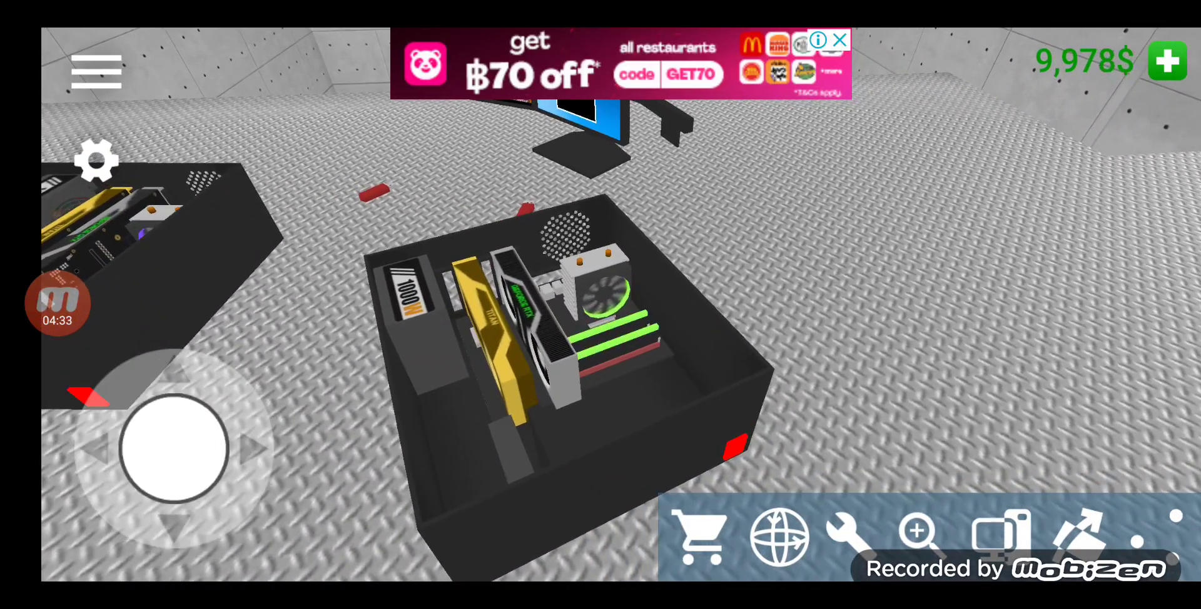
left_click_drag(751, 328, 751, 235)
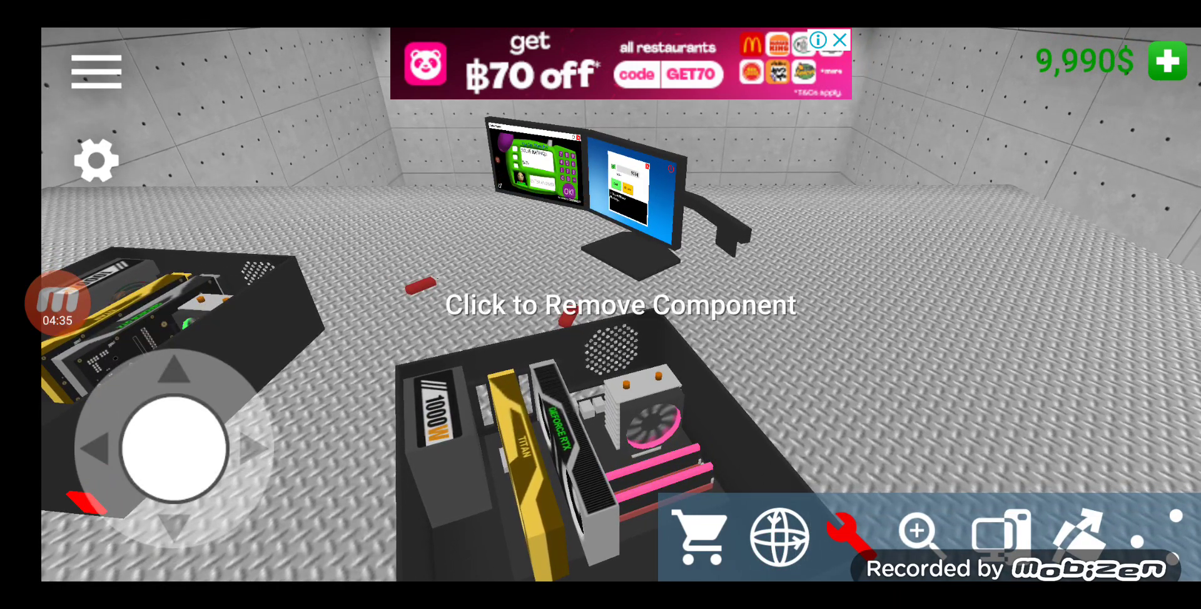